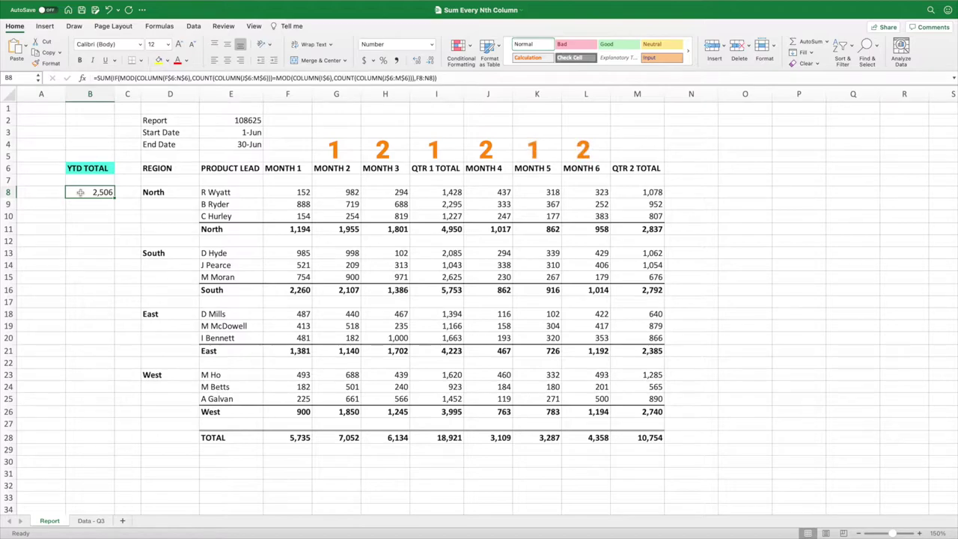
Step: Enter the formula =I8+M8 in cell A8 to add the first-row Quarter 1 and Quarter 2 totals
click(39, 193)
text(=)
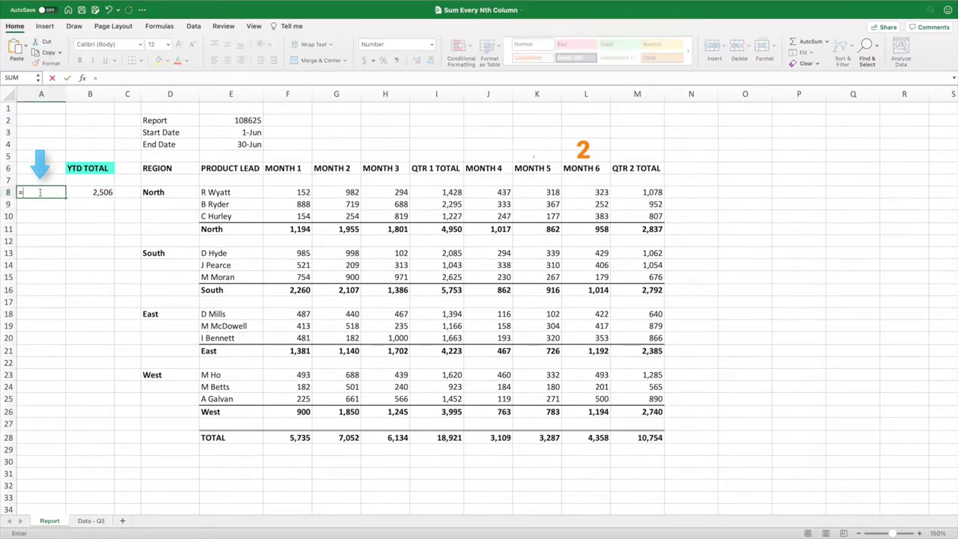
click(433, 194)
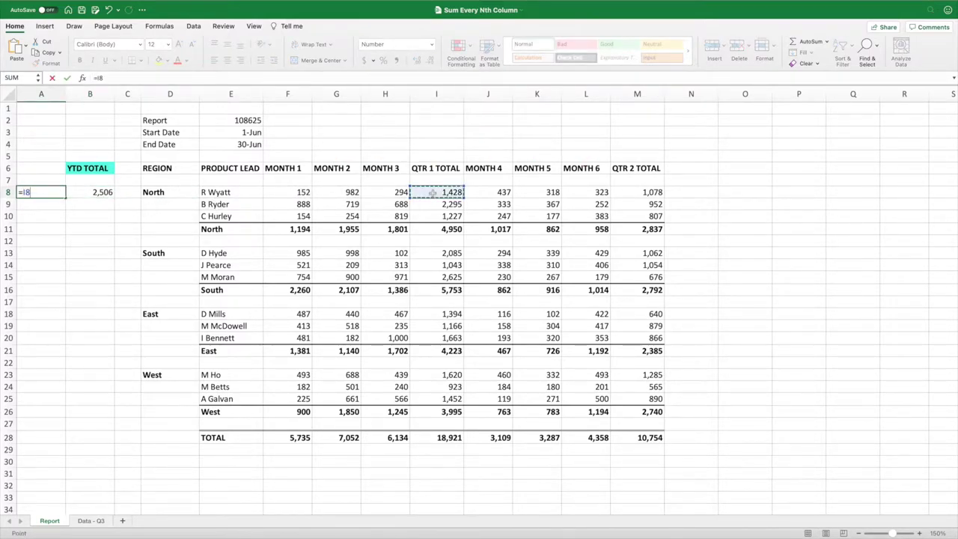
text(+)
click(626, 193)
key(Return)
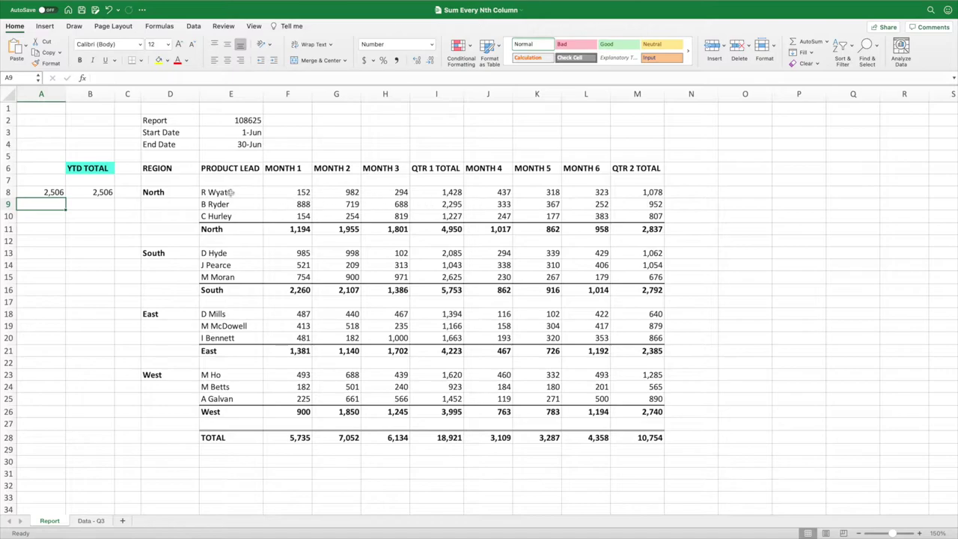
Step: Fill the formulas in A8:B8 down through row 28
click(80, 191)
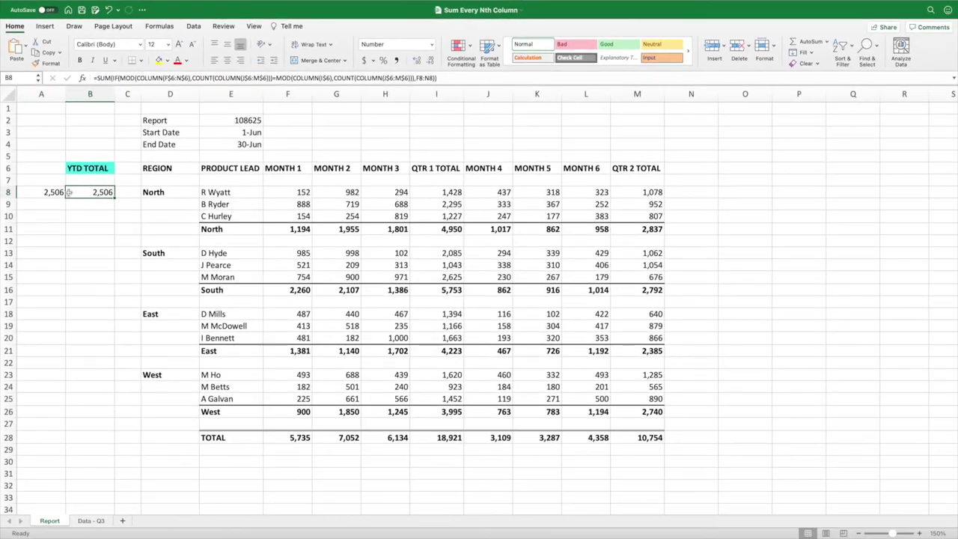
drag(85, 199, 49, 200)
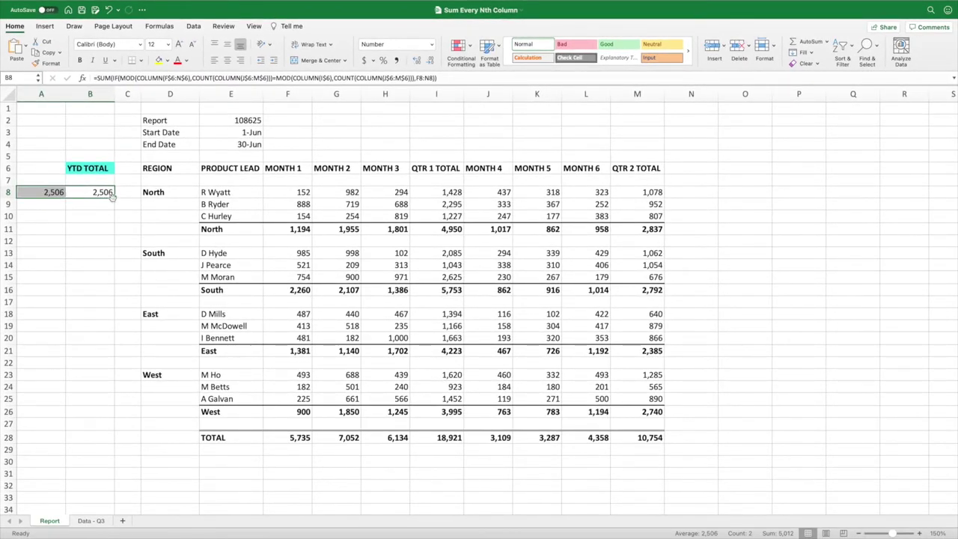
drag(115, 197, 112, 439)
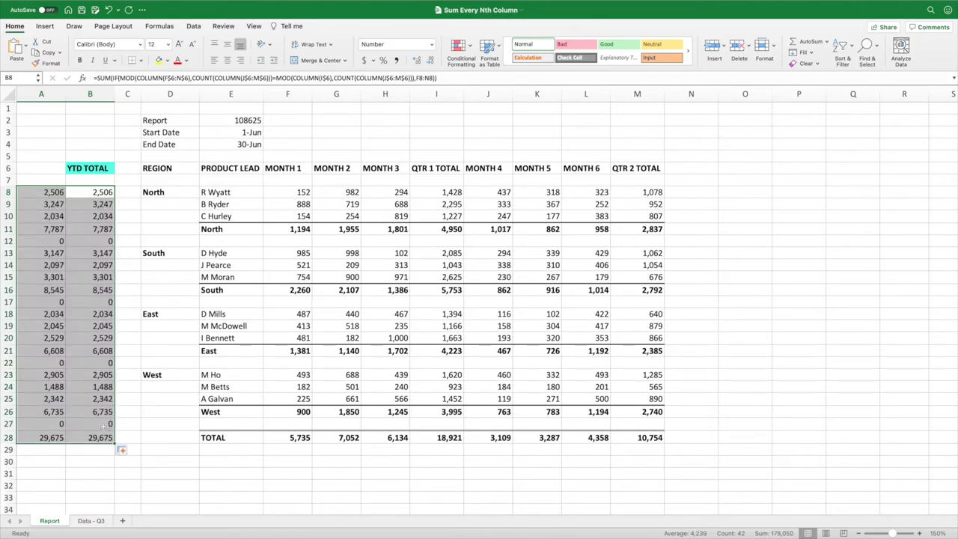
Step: Clear the filled formulas in columns A and B from the spacer rows 27, 22, 17 and 12
drag(104, 423, 52, 423)
key(Delete)
drag(71, 364, 37, 364)
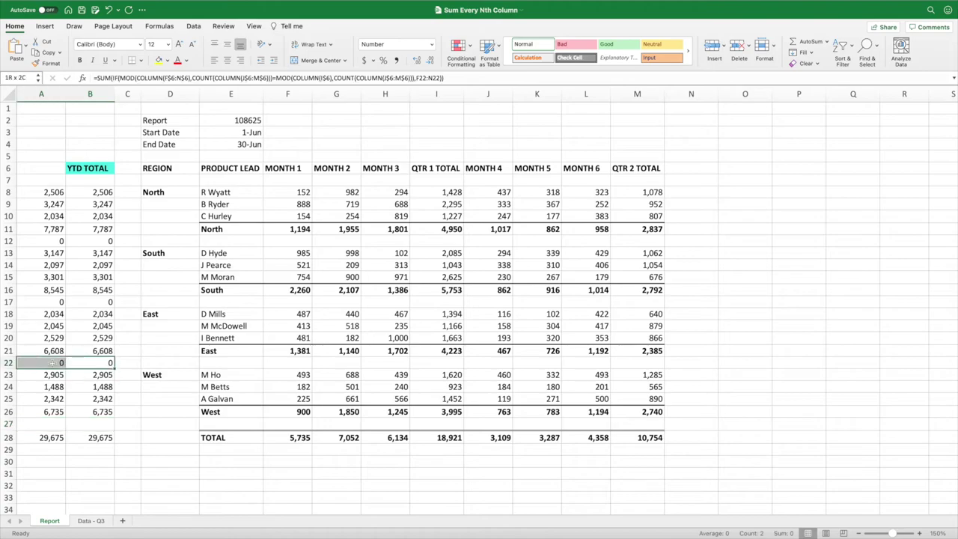
key(Delete)
drag(80, 303, 37, 302)
key(Delete)
drag(75, 236, 41, 240)
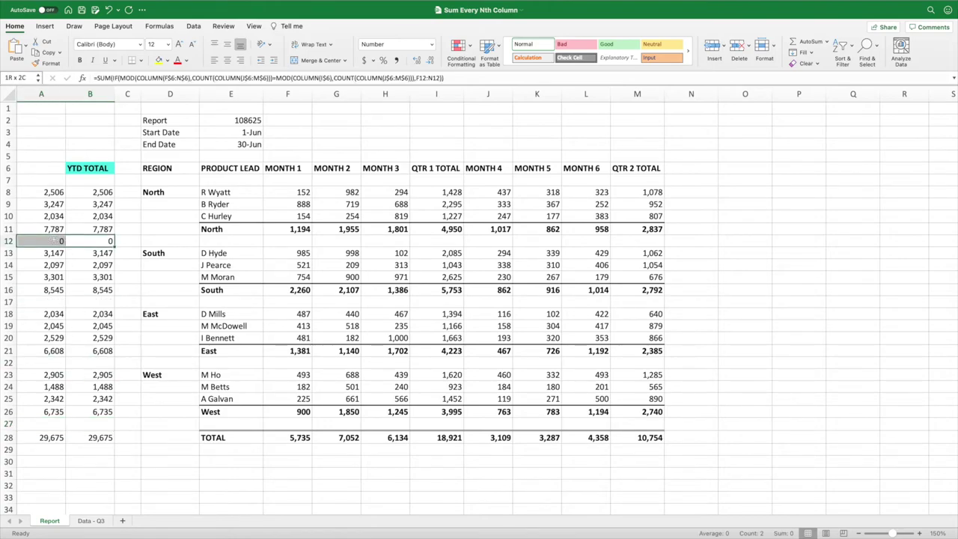
key(Delete)
click(79, 192)
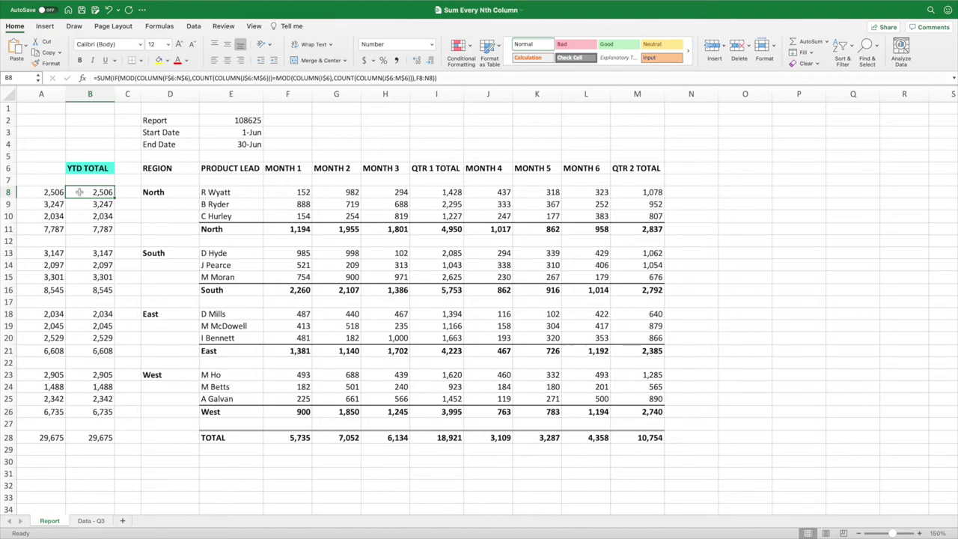
Step: Copy columns A to D, holding Month 7 to Quarter 3 total, on the Data - Q3 sheet
click(89, 523)
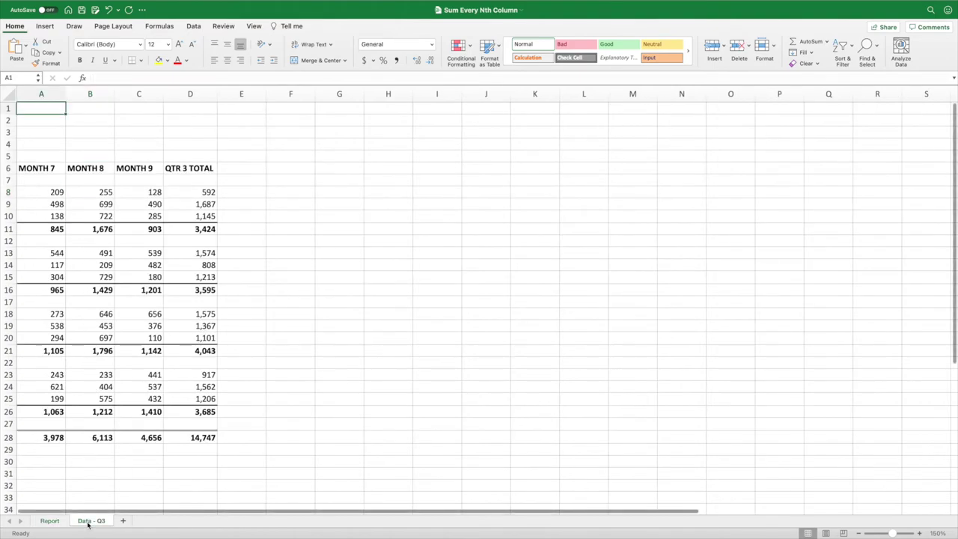
click(40, 94)
drag(41, 95, 200, 94)
key(super+c)
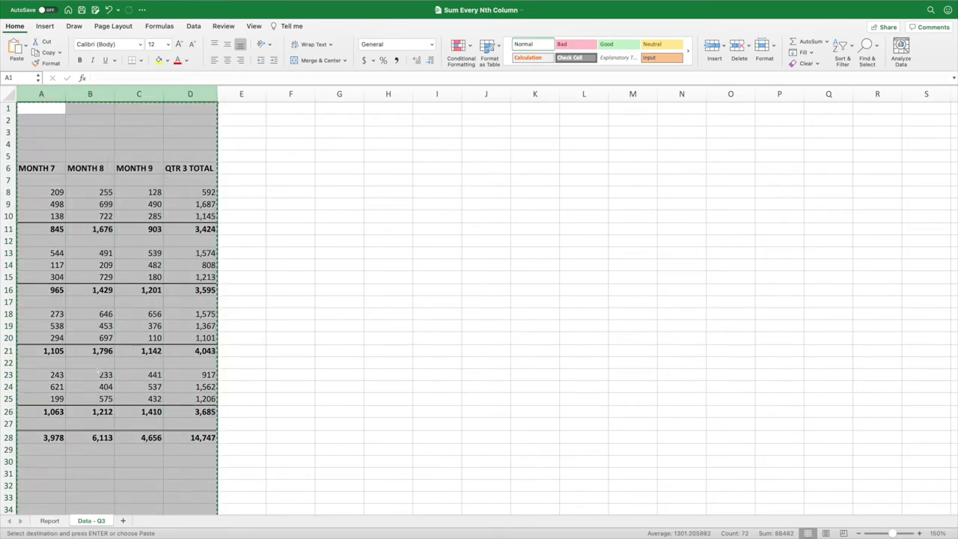
Step: Insert the copied Quarter 3 columns at column N of the Report sheet
click(50, 520)
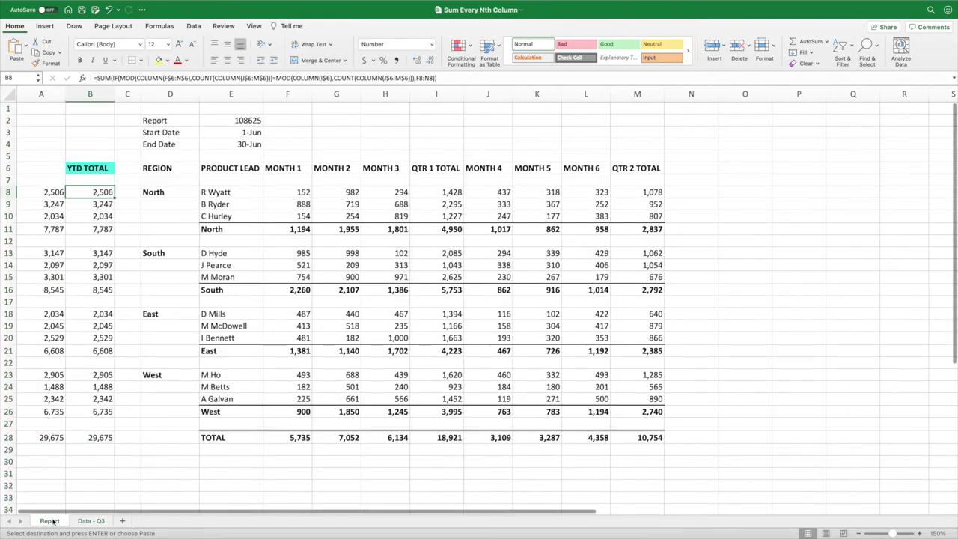
click(713, 94)
right_click(715, 93)
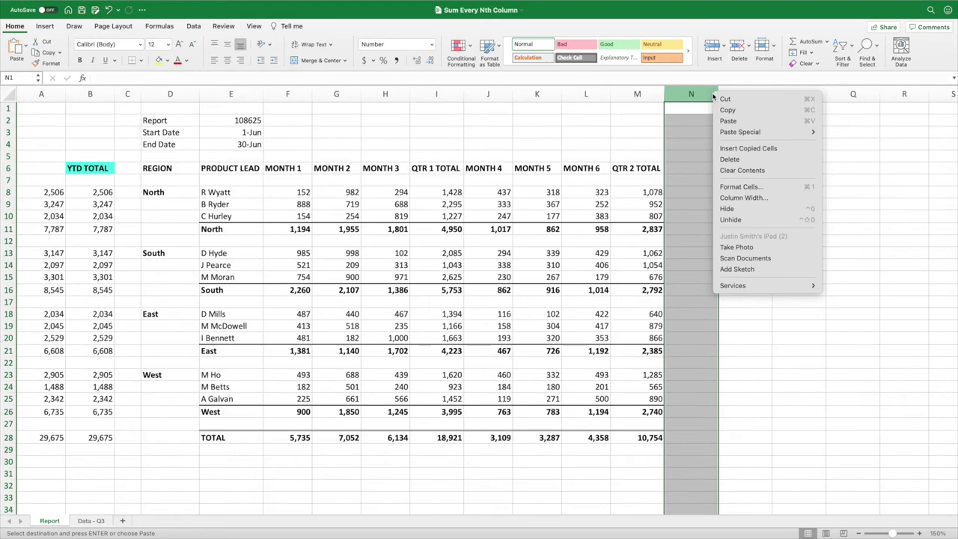
click(793, 150)
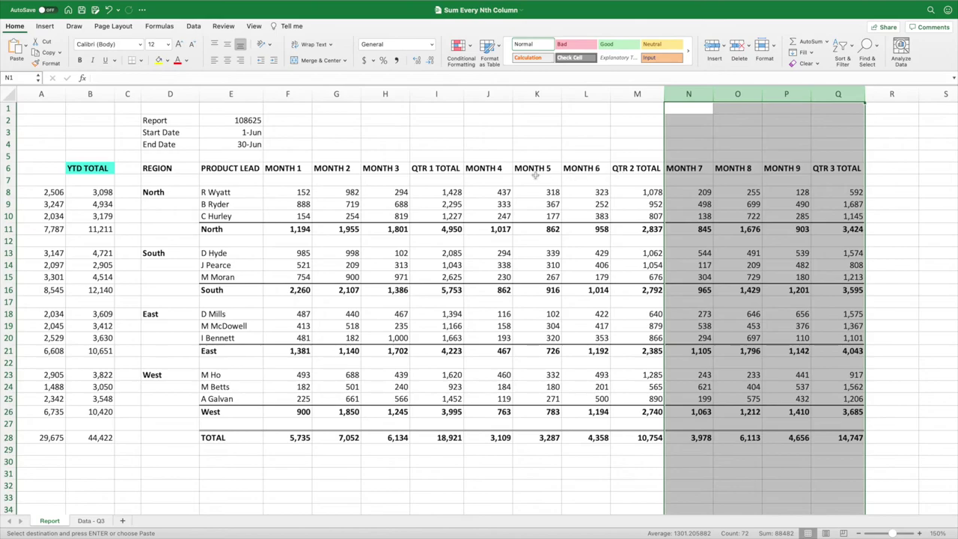
Step: Extend the formula in A8 to =I8+M8+Q8 and fill it down to A28
click(43, 192)
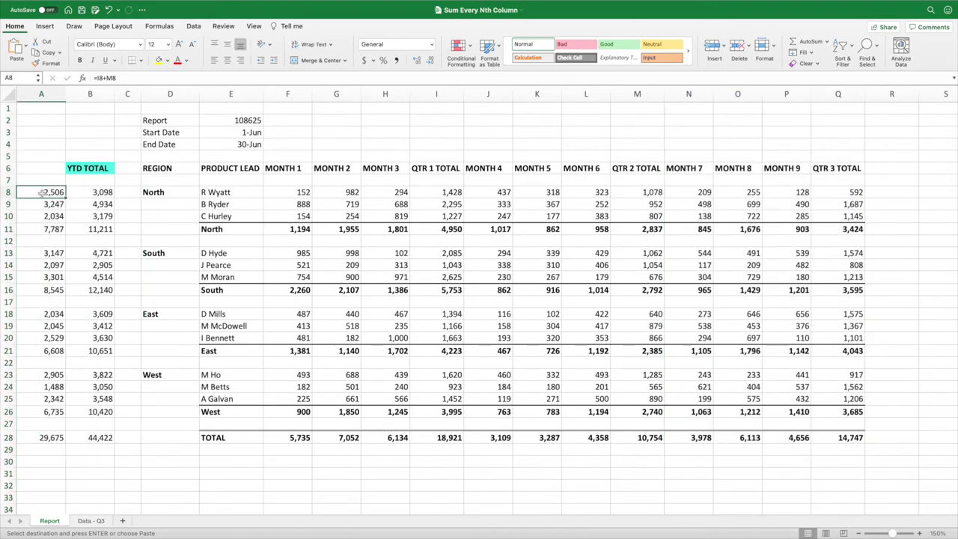
click(128, 78)
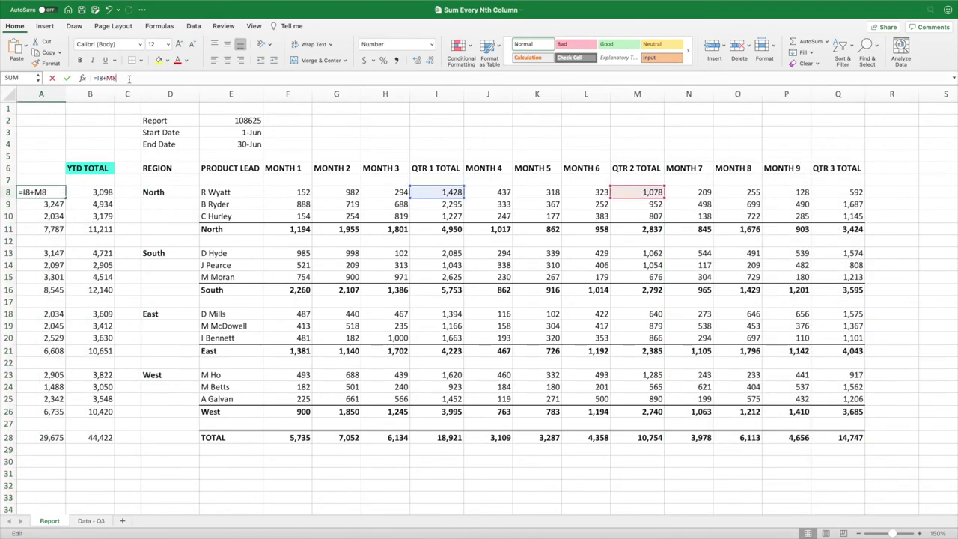
text(+)
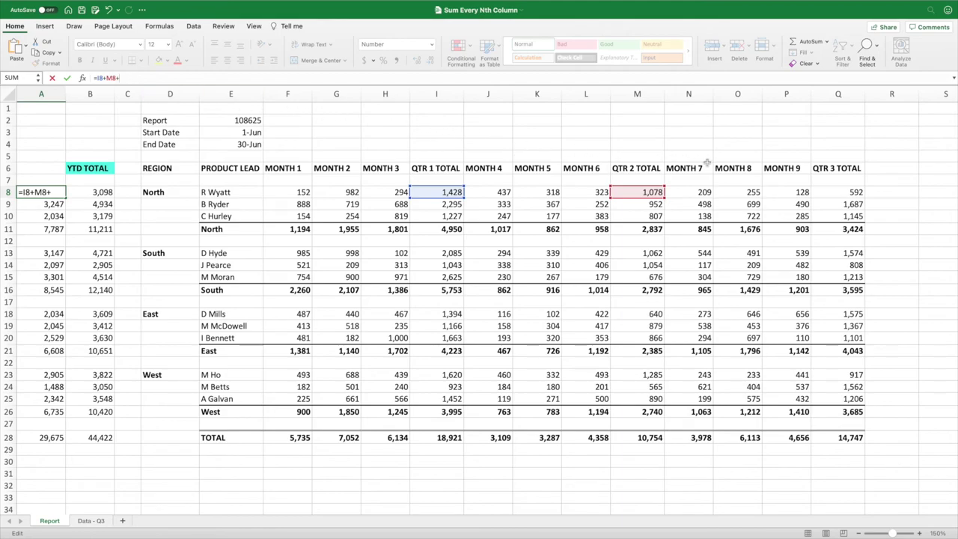
click(824, 193)
key(Return)
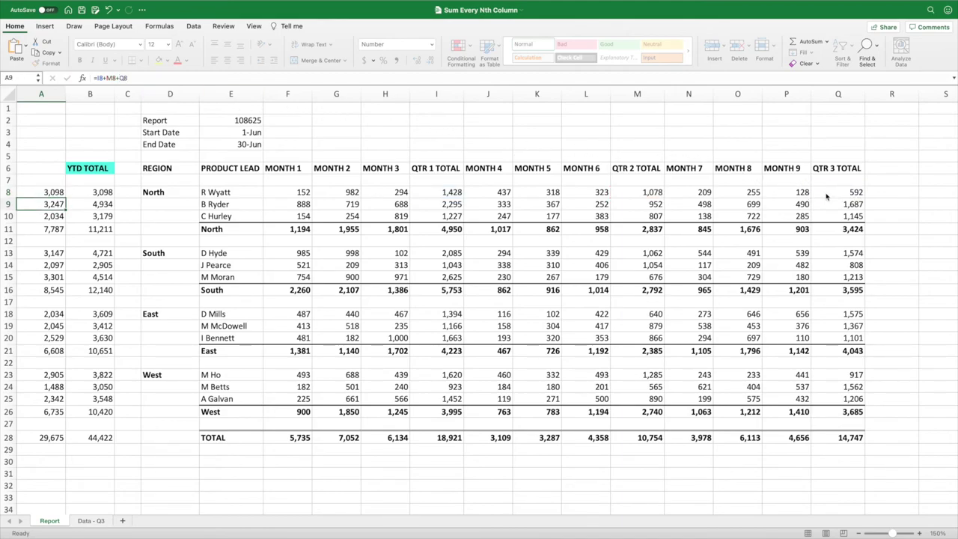
click(31, 193)
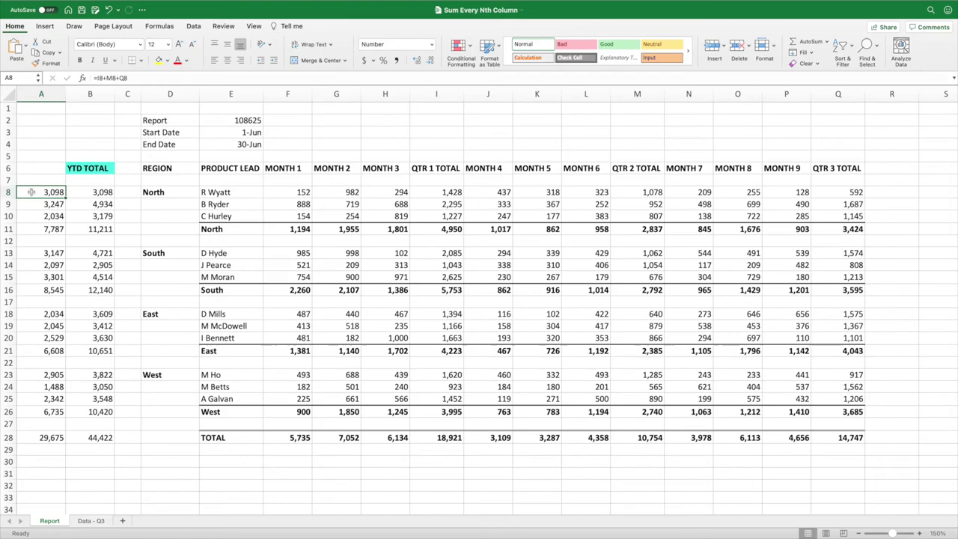
drag(64, 196, 62, 441)
Step: Clear the refilled formulas from spacer cells A27, A22, A17 and A12
click(60, 425)
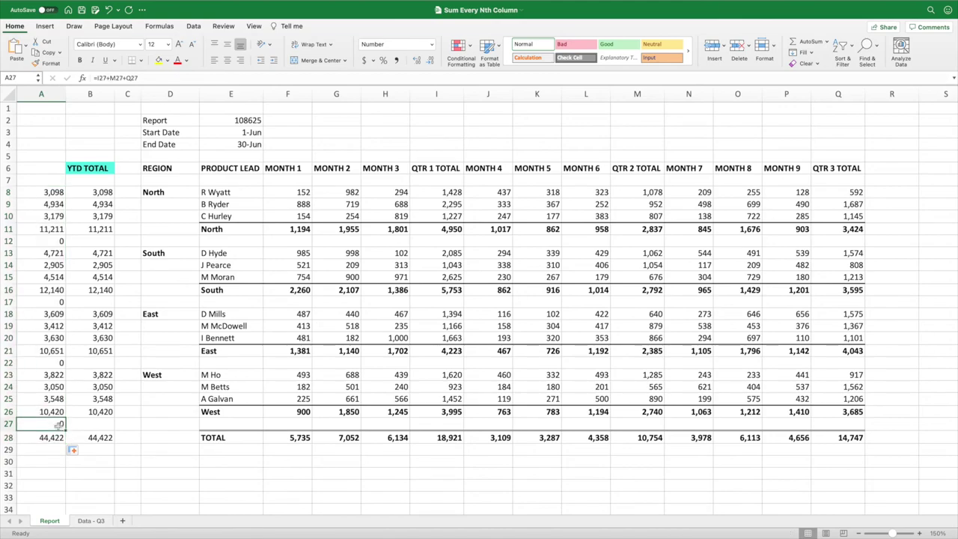
click(52, 363)
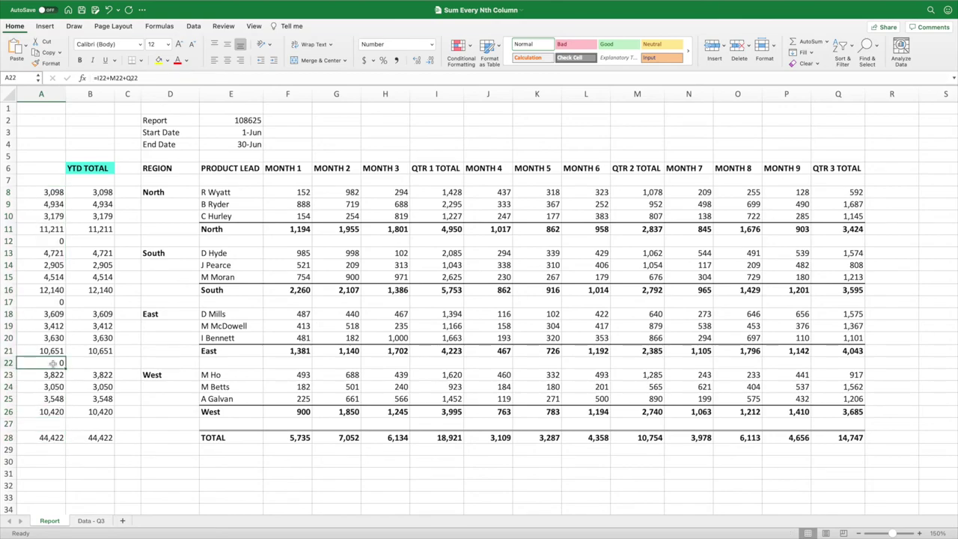
click(50, 303)
click(55, 241)
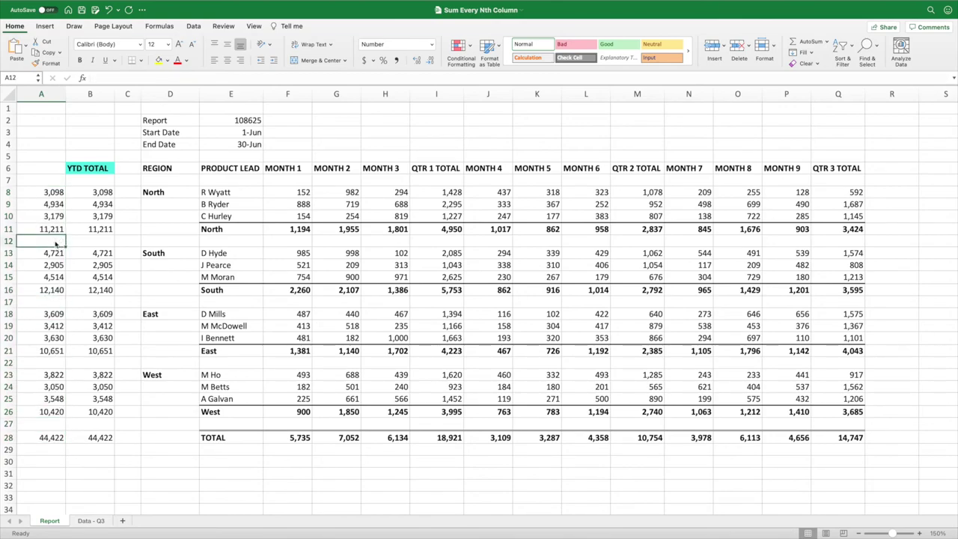
click(77, 193)
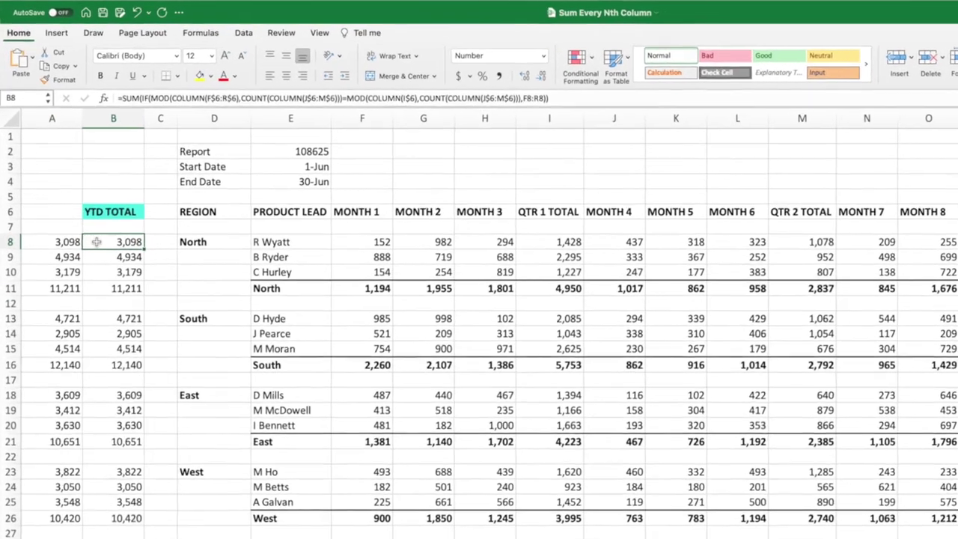